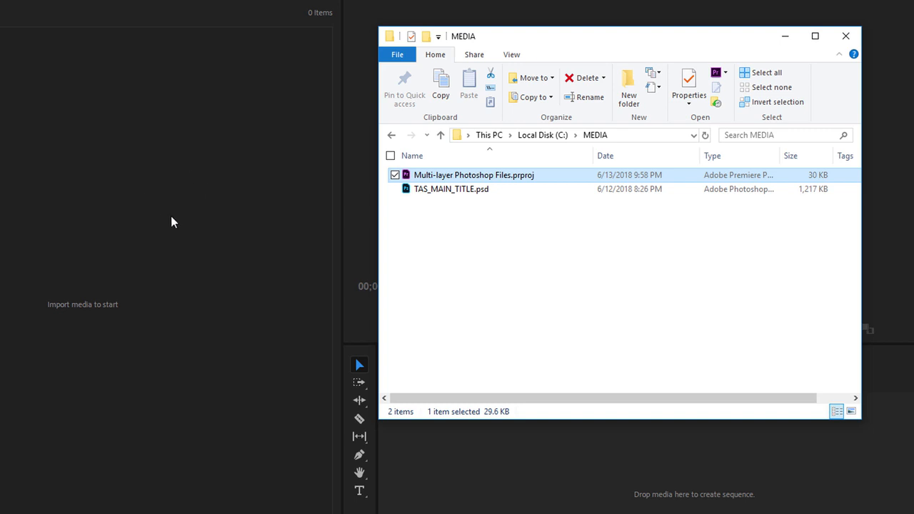
Open TAS_MAIN_TITLE.psd in Photoshop and toggle the visibility of the black Layer 2 off and back on.
left_click(405, 190)
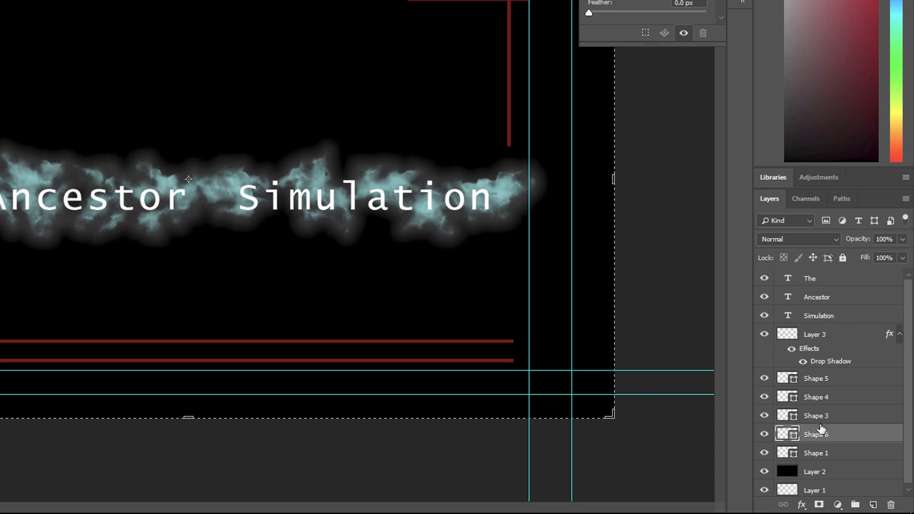
left_click(765, 473)
left_click(765, 473)
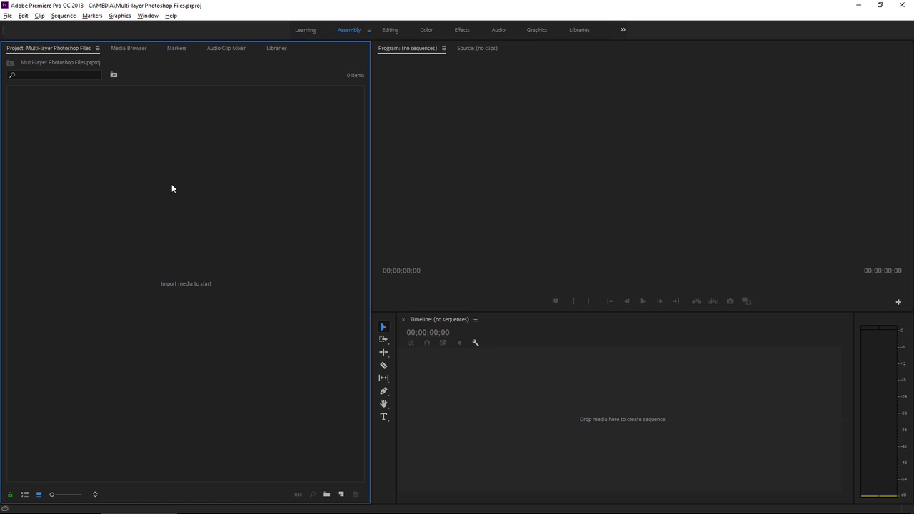
In Premiere Pro, import TAS_MAIN_TITLE.psd with Merge All Layers and open the clip in the Source monitor.
right_click(147, 180)
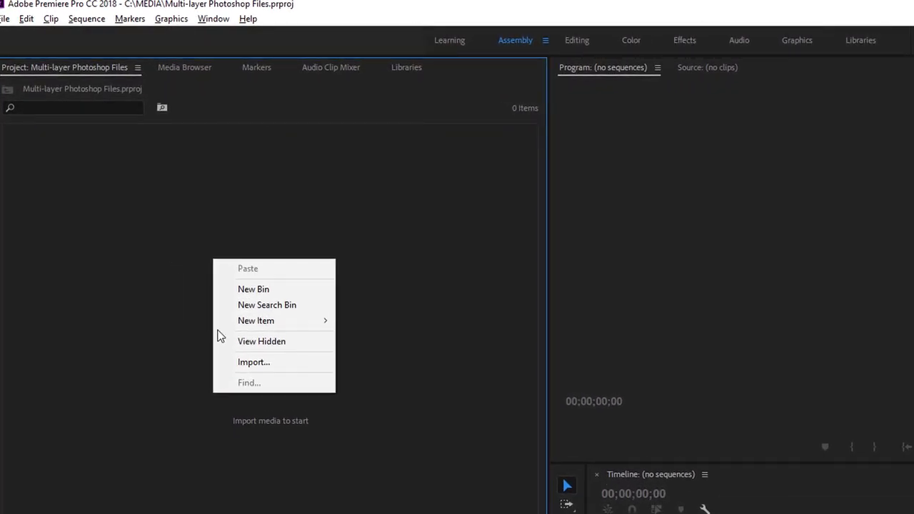
left_click(283, 367)
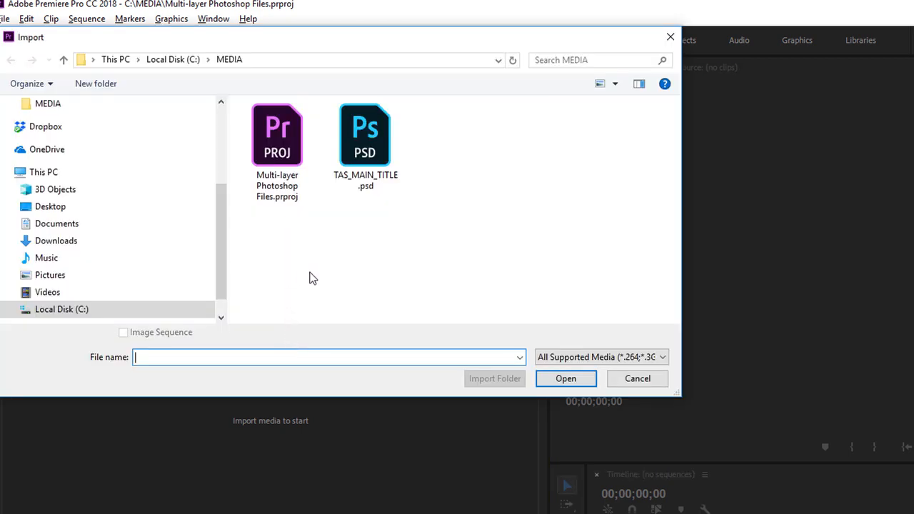
left_click(361, 150)
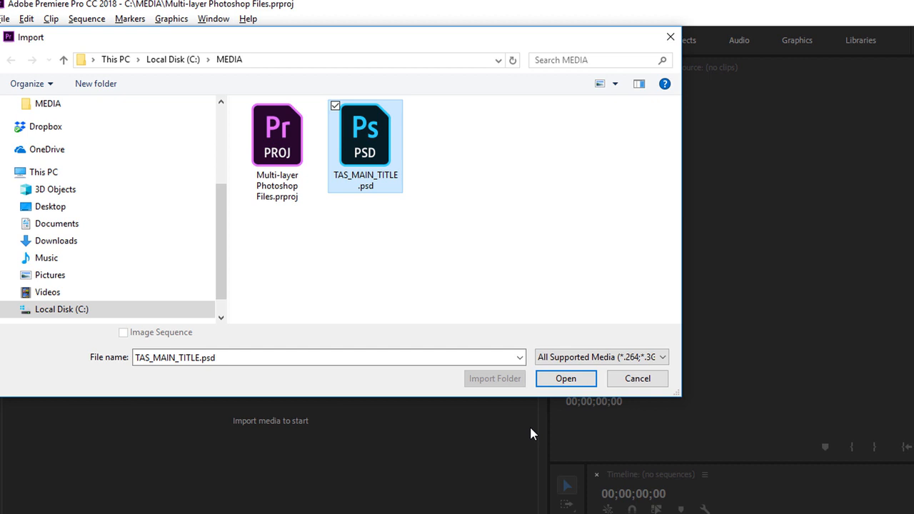
left_click(557, 382)
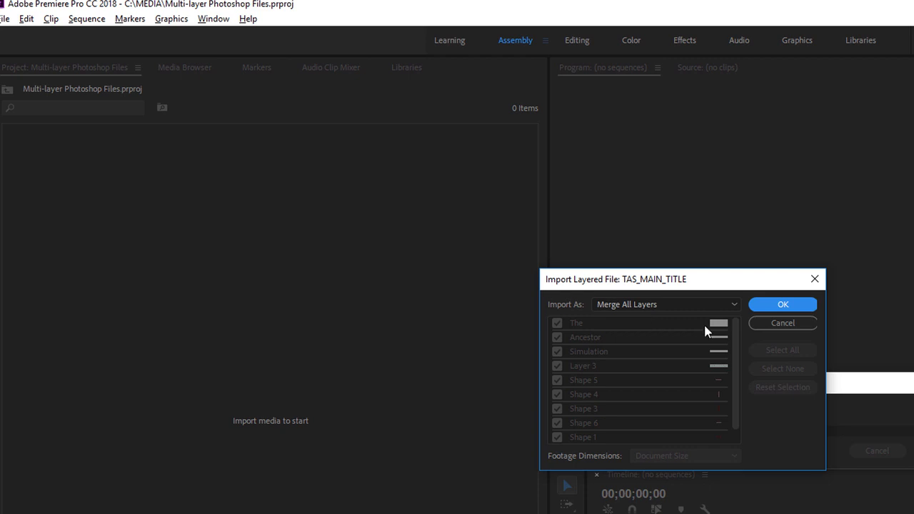
mouse_move(735, 337)
left_mouse_down()
mouse_move(737, 363)
mouse_move(739, 335)
left_mouse_up()
left_click(777, 306)
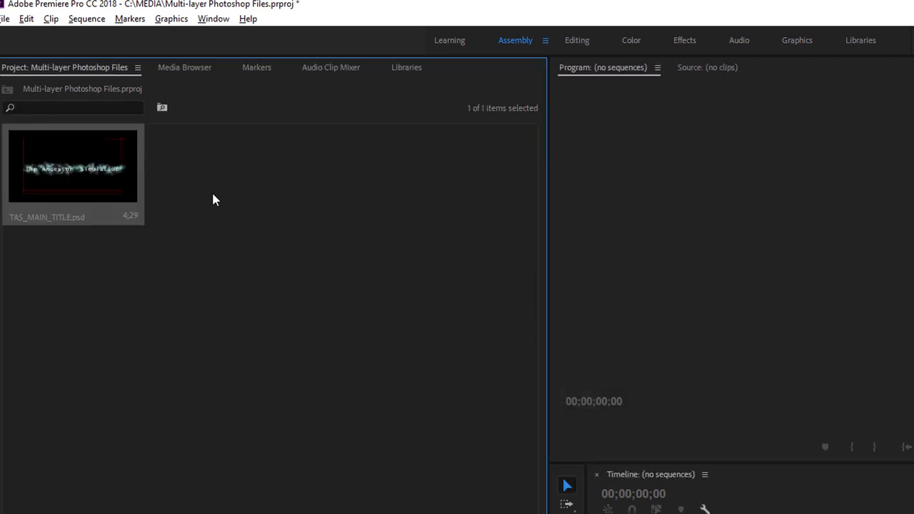
double_click(114, 176)
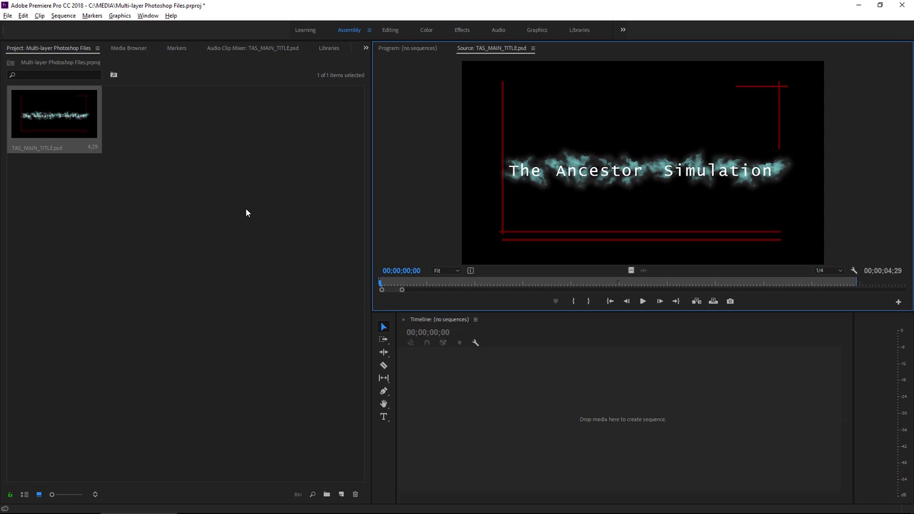
Import TAS_MAIN_TITLE.psd again as Merged Layers, leaving out the black Layer 2.
right_click(217, 175)
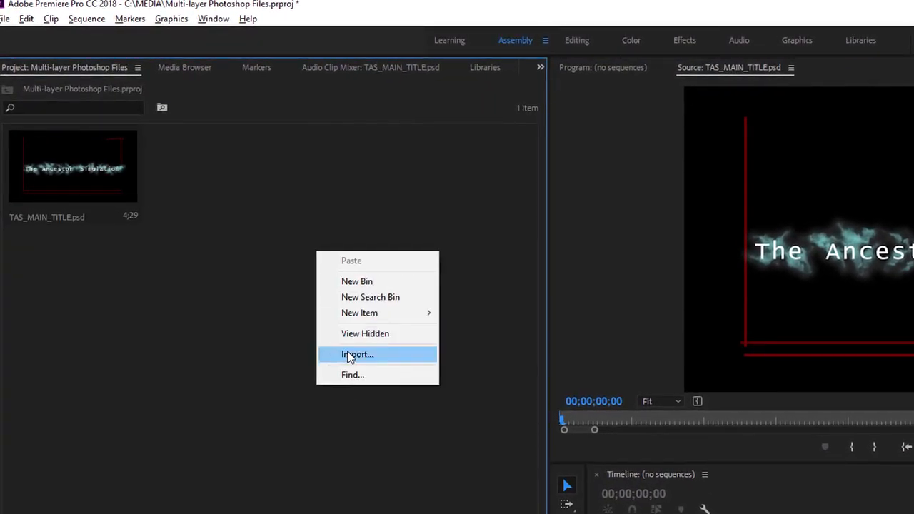
left_click(348, 346)
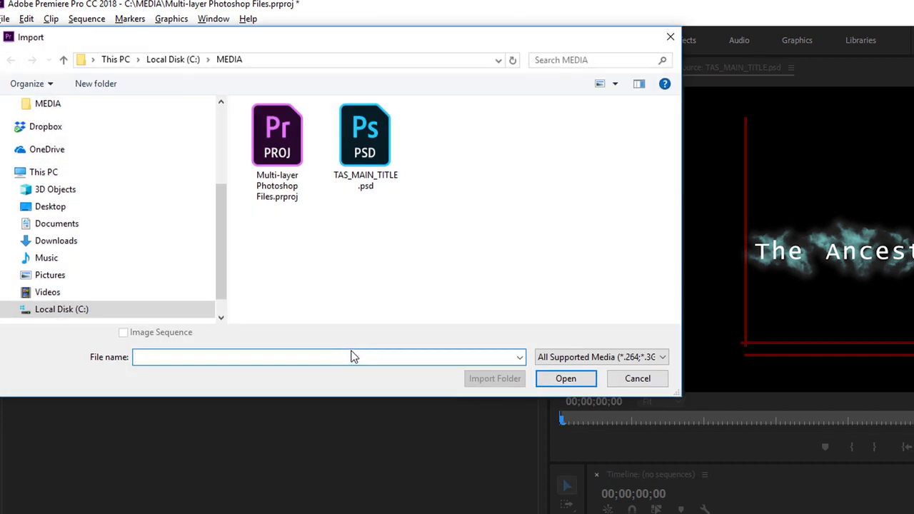
left_click(364, 149)
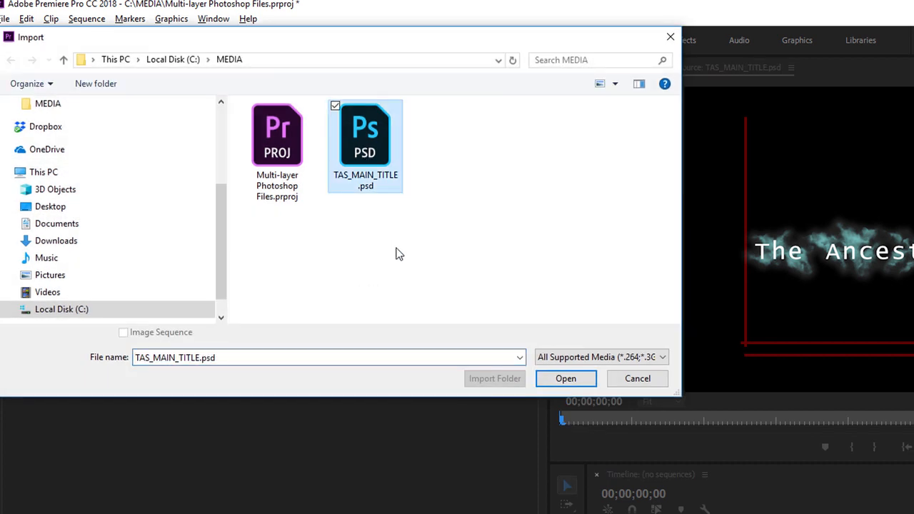
left_click(565, 379)
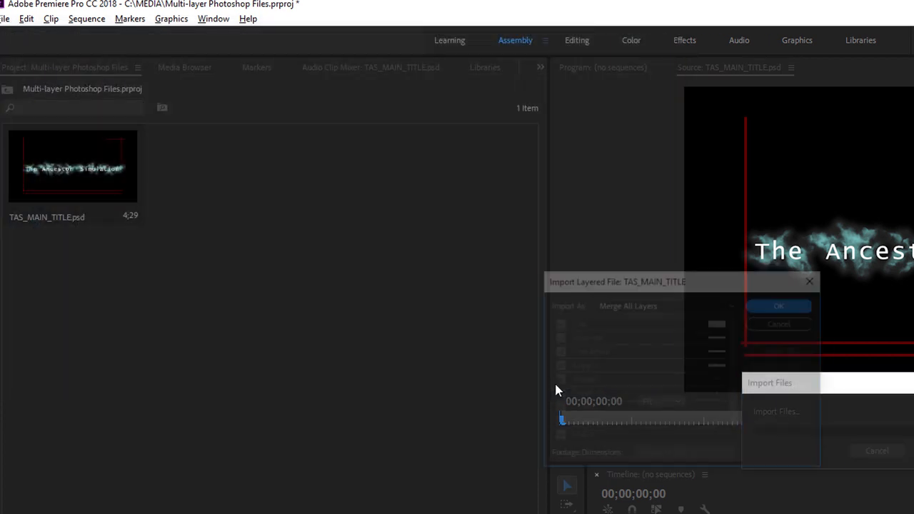
left_click(662, 306)
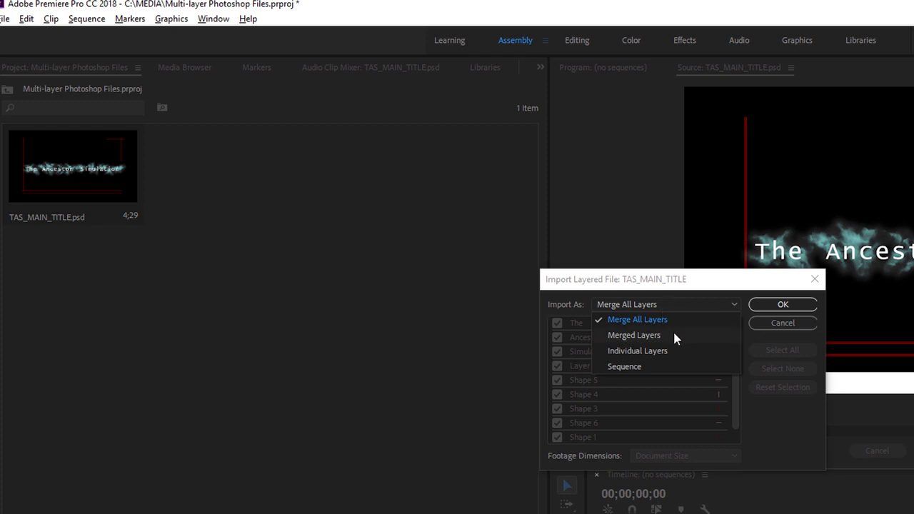
left_click(676, 335)
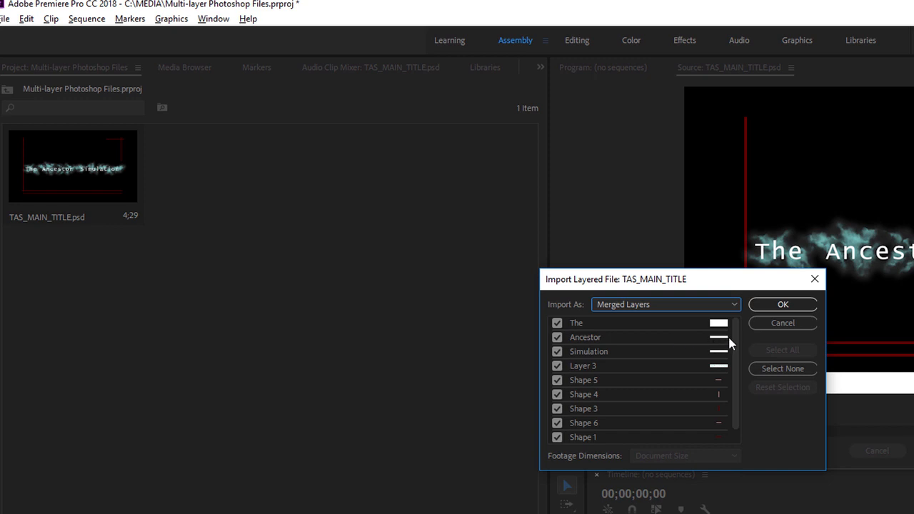
mouse_move(738, 377)
left_mouse_down()
mouse_move(738, 400)
mouse_move(740, 366)
left_mouse_up()
left_click_drag(739, 372, 739, 400)
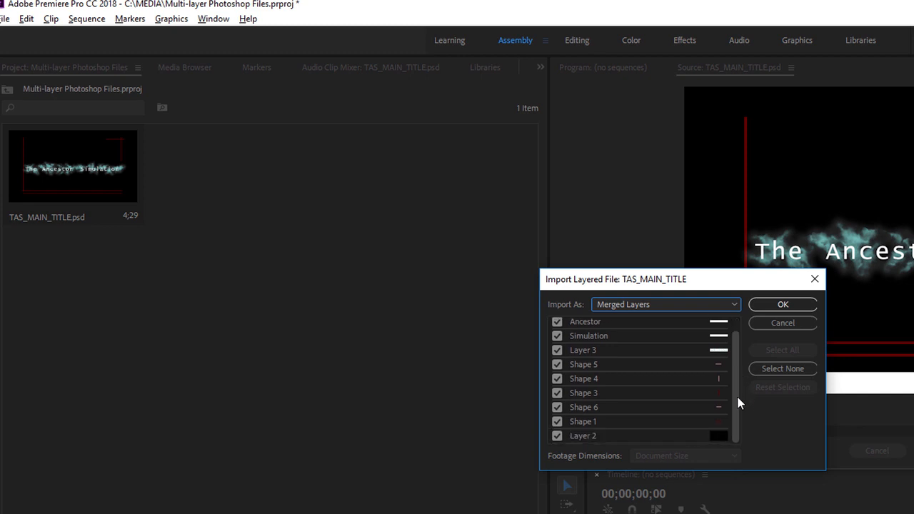
left_click(558, 437)
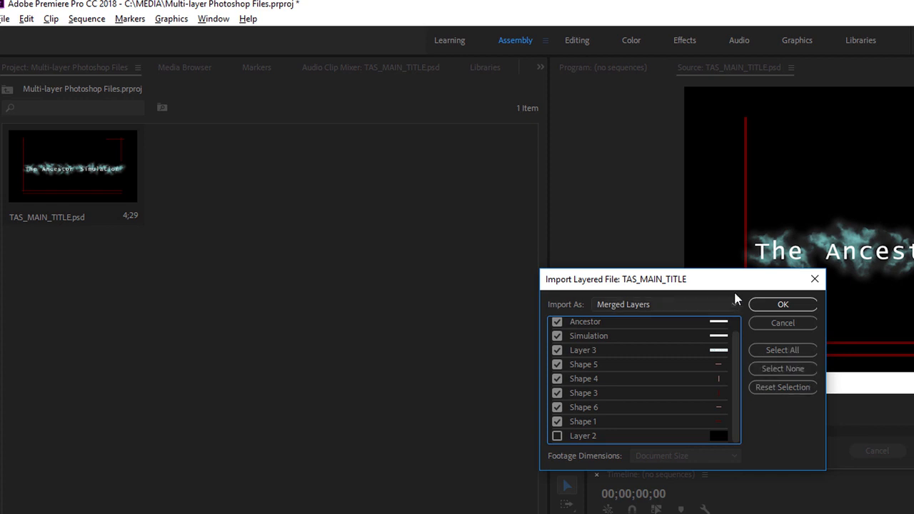
left_click(783, 304)
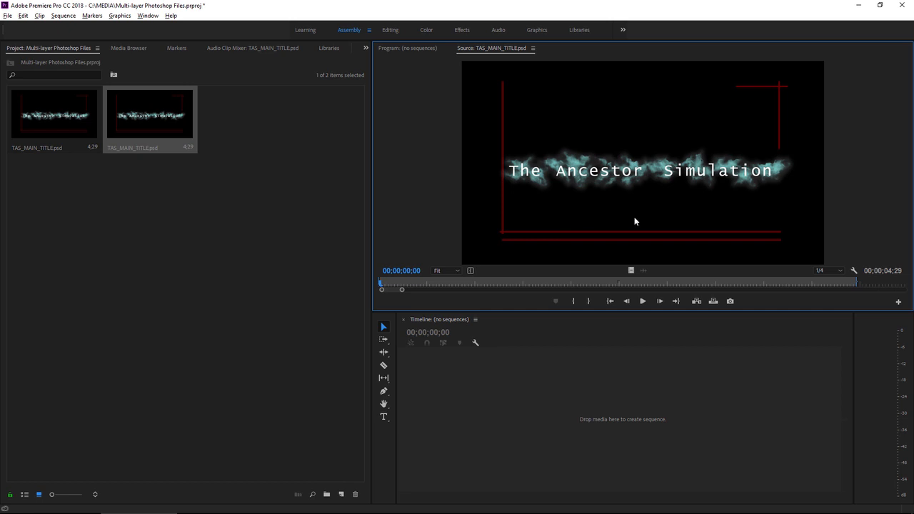
Turn on the Transparency Grid in the Source monitor, and load the first imported title clip there.
left_click(855, 271)
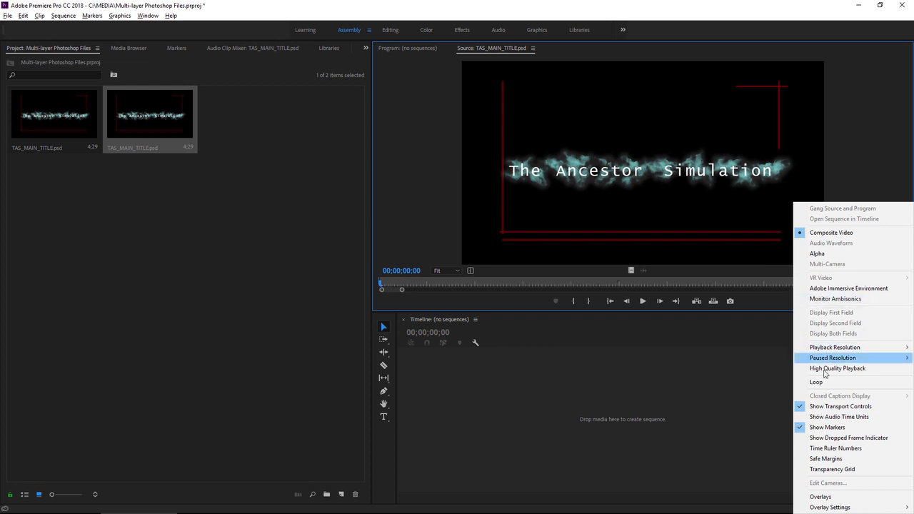
left_click(862, 473)
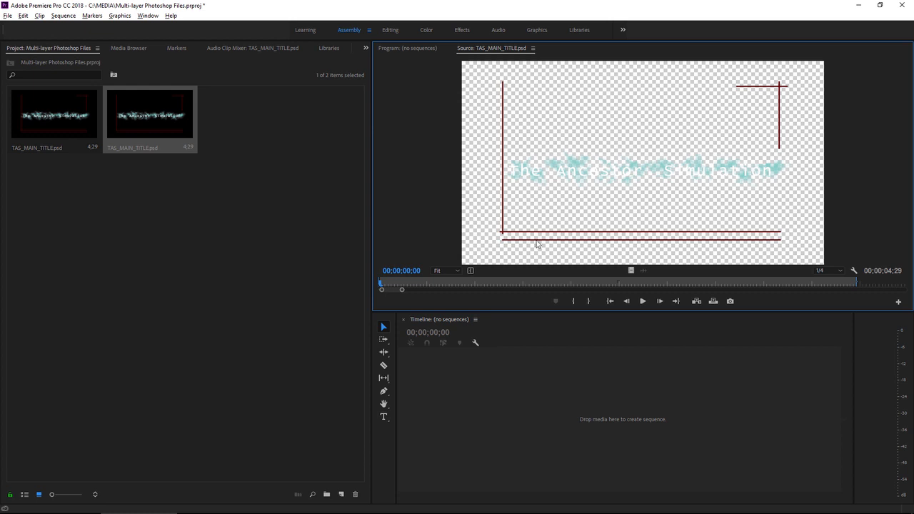
double_click(61, 106)
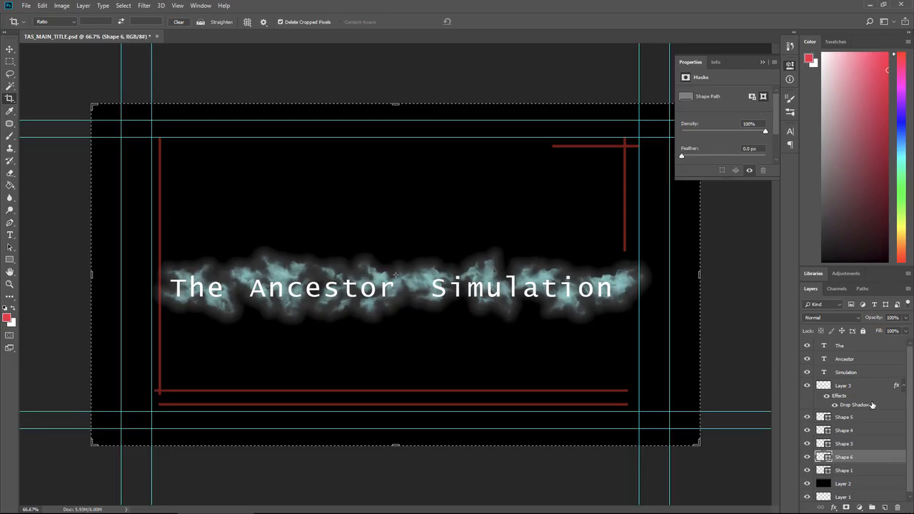
Switch to Photoshop, change the fill of layers Shape 1 through Shape 5 to blue, and save the file.
left_click(876, 471)
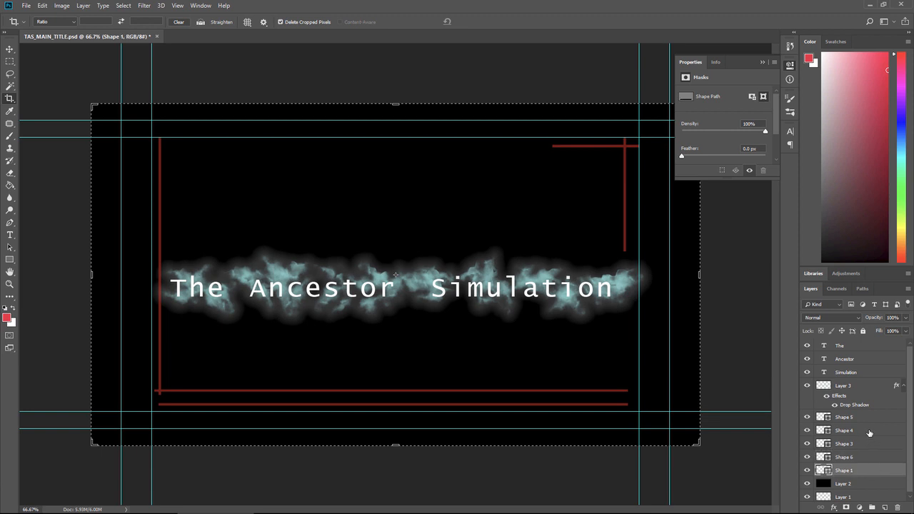
left_click(869, 419, "shift")
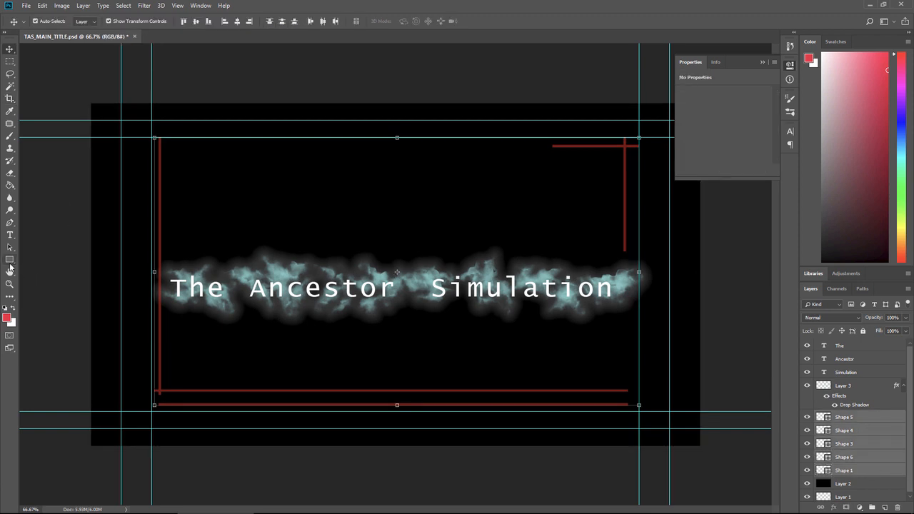
left_click(9, 259)
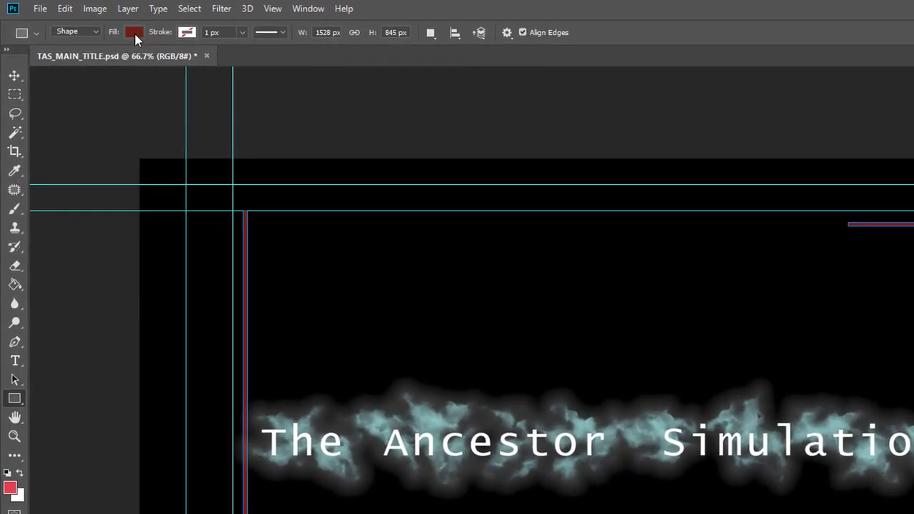
left_click(133, 33)
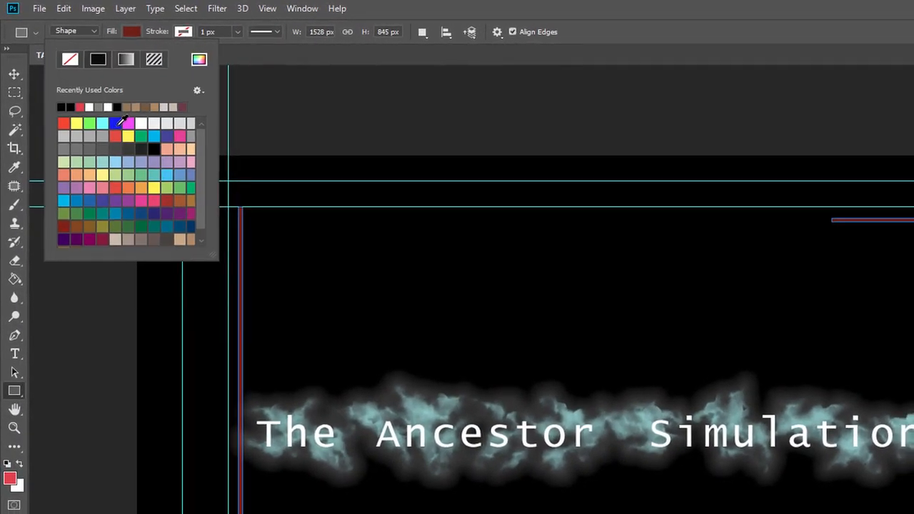
left_click(118, 125)
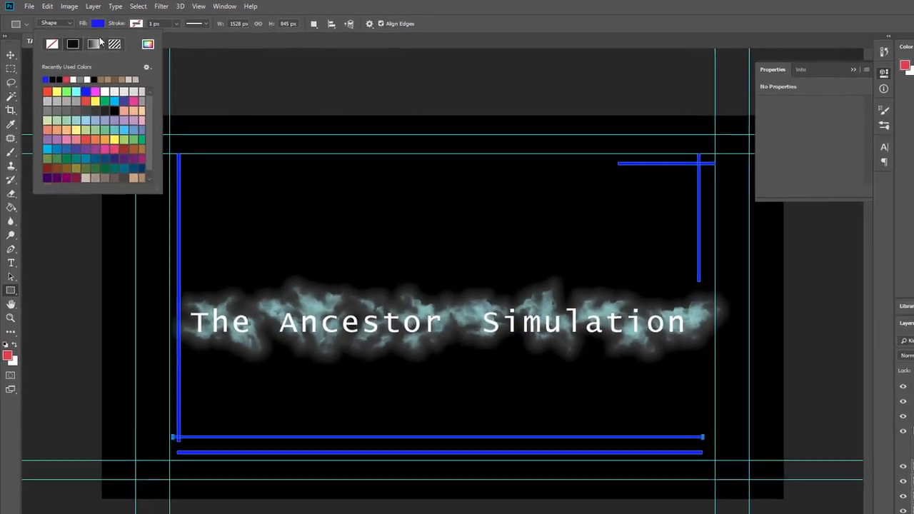
left_click(133, 32)
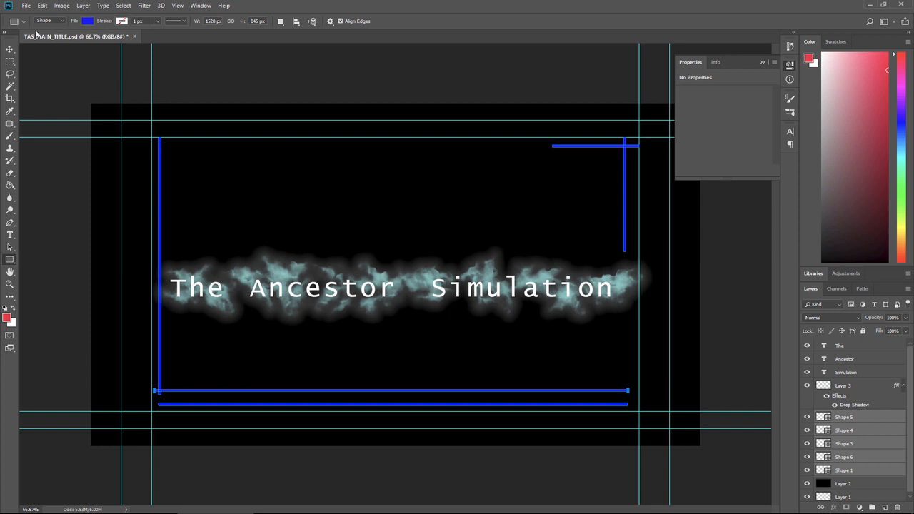
left_click(27, 6)
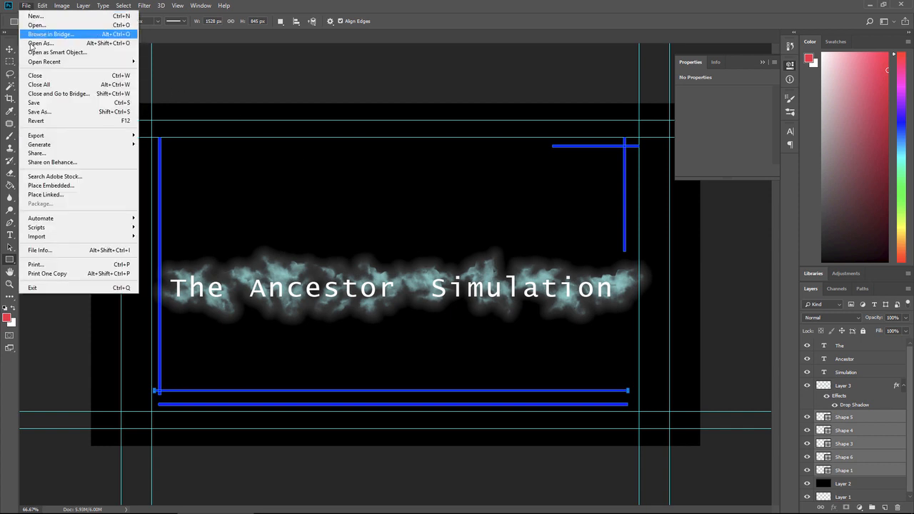
left_click(33, 102)
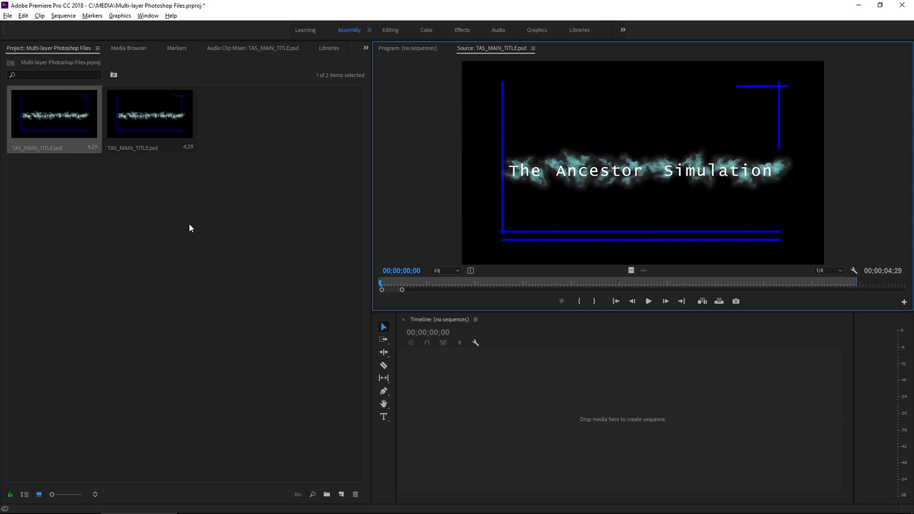
Undo the blue fill of the shape layers in Photoshop, save the file, and return to Premiere Pro.
key("alt+Tab")
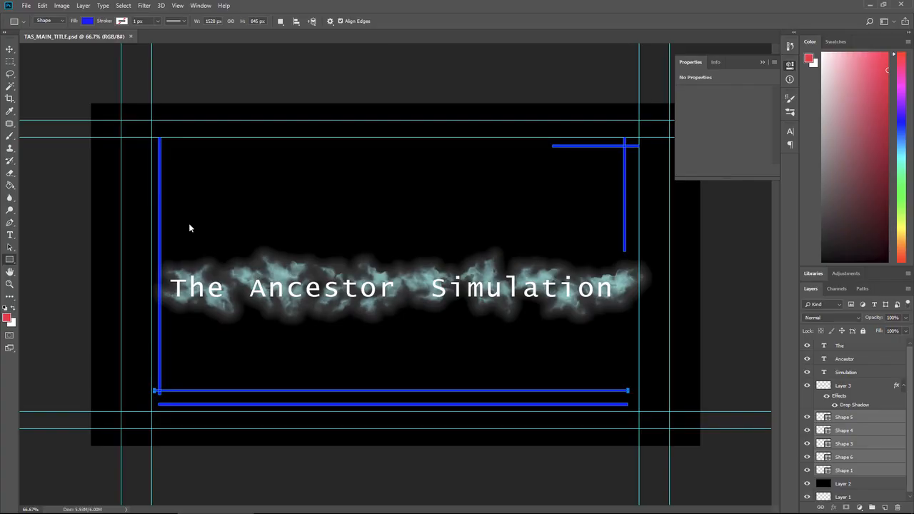
key("alt+BackSpace")
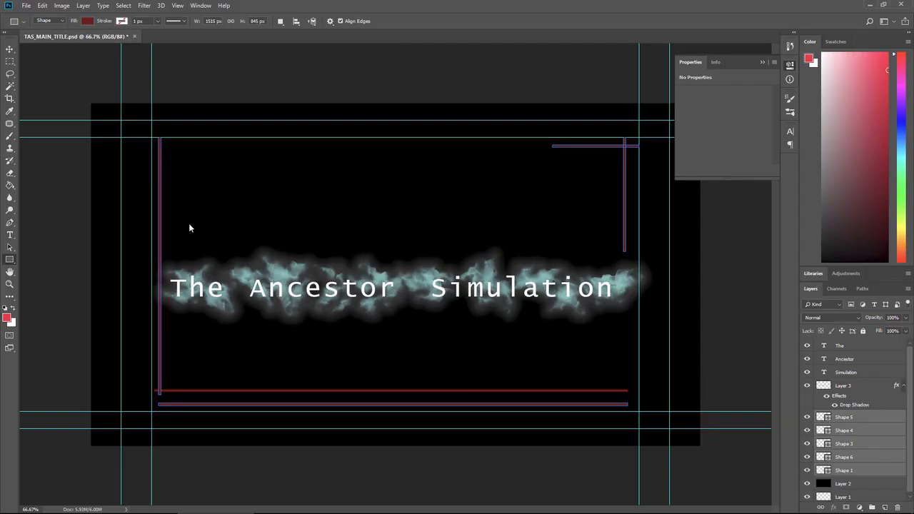
key("ctrl+s")
key("alt+Tab")
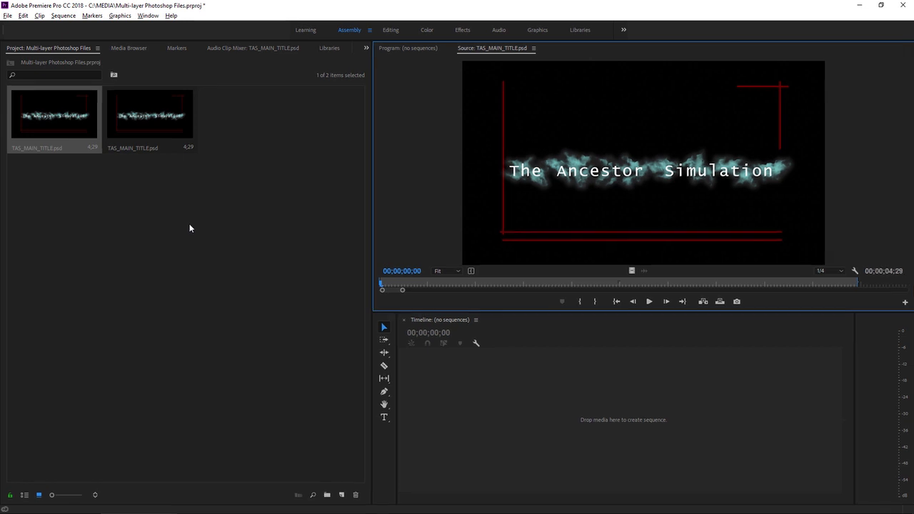
Start another import of TAS_MAIN_TITLE.psd from the MEDIA folder into the project.
left_click(189, 224)
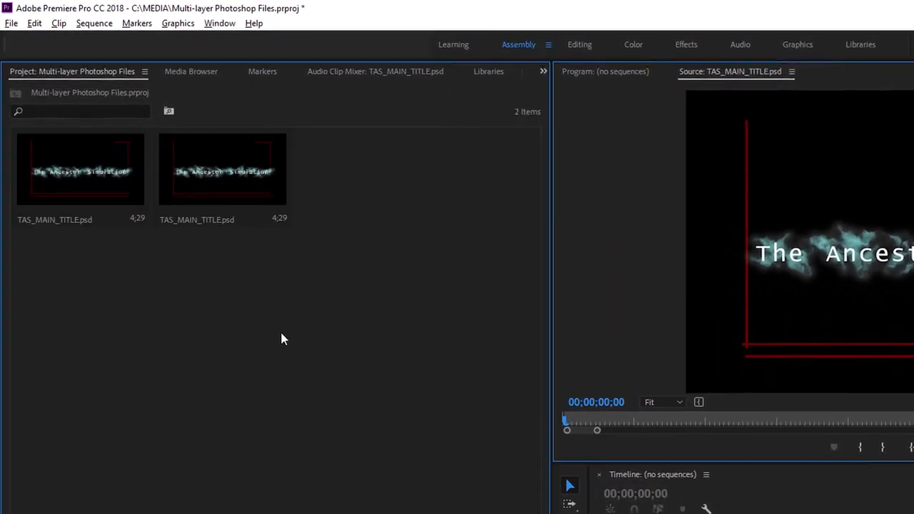
right_click(281, 338)
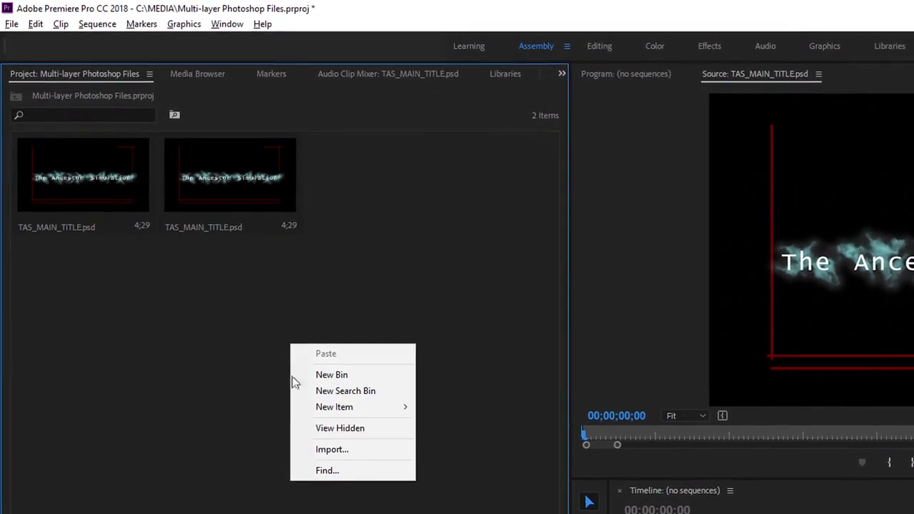
left_click(341, 435)
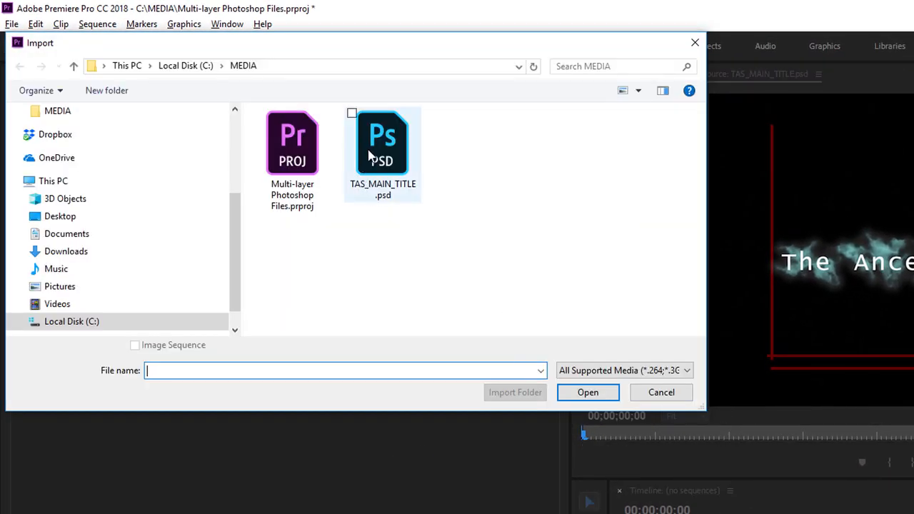
left_click(374, 151)
left_click(588, 395)
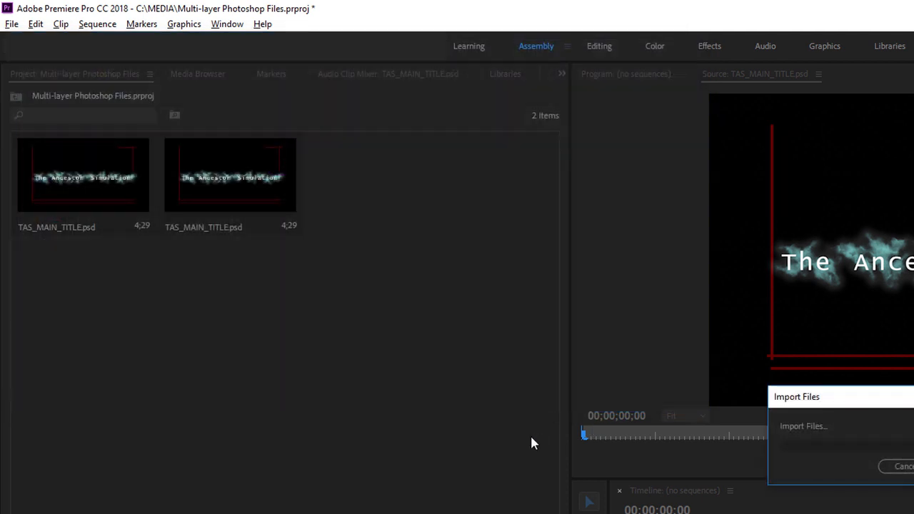
Set the layered file to import as Individual Layers, and review the list of included layers down to Layer 2.
left_click(643, 317)
left_click(657, 348)
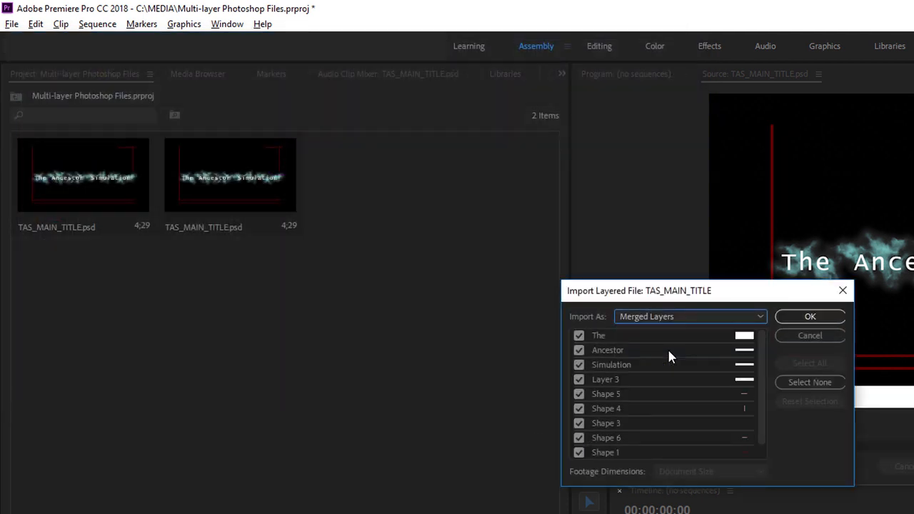
left_click(692, 316)
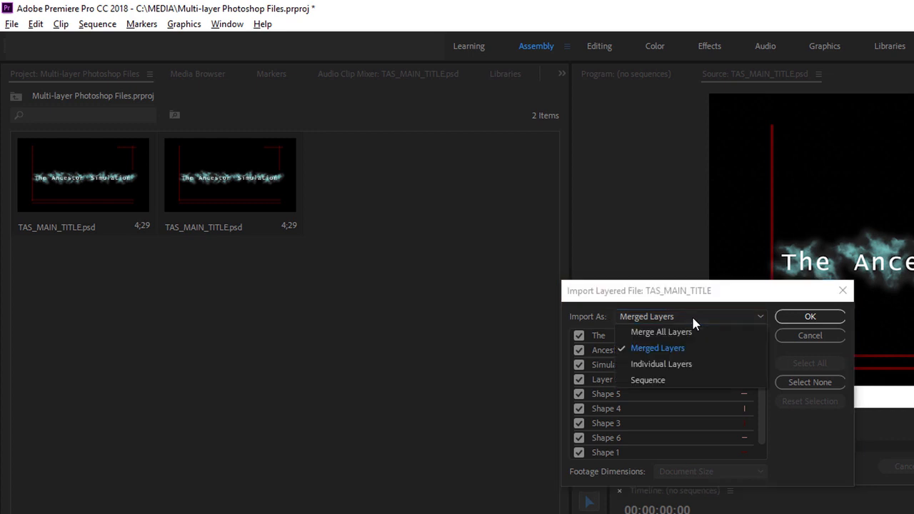
left_click(693, 364)
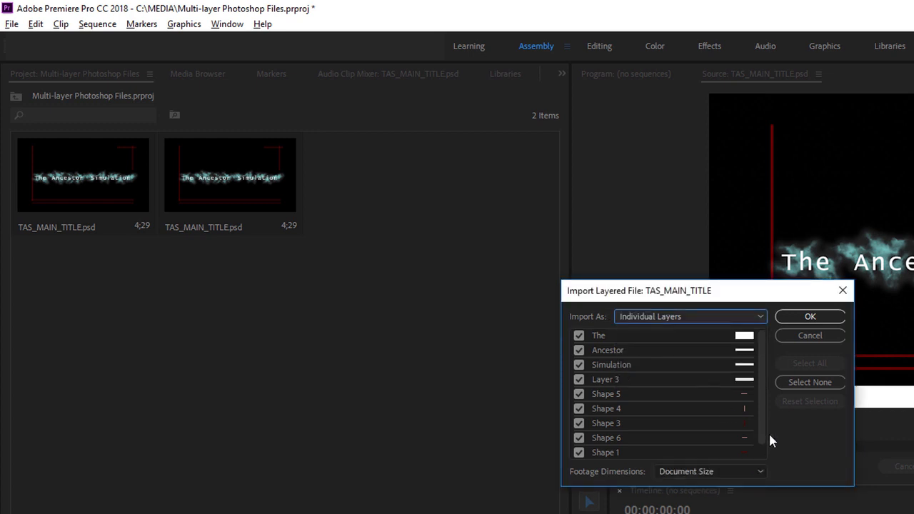
mouse_move(763, 418)
left_mouse_down()
mouse_move(763, 441)
mouse_move(764, 408)
left_mouse_up()
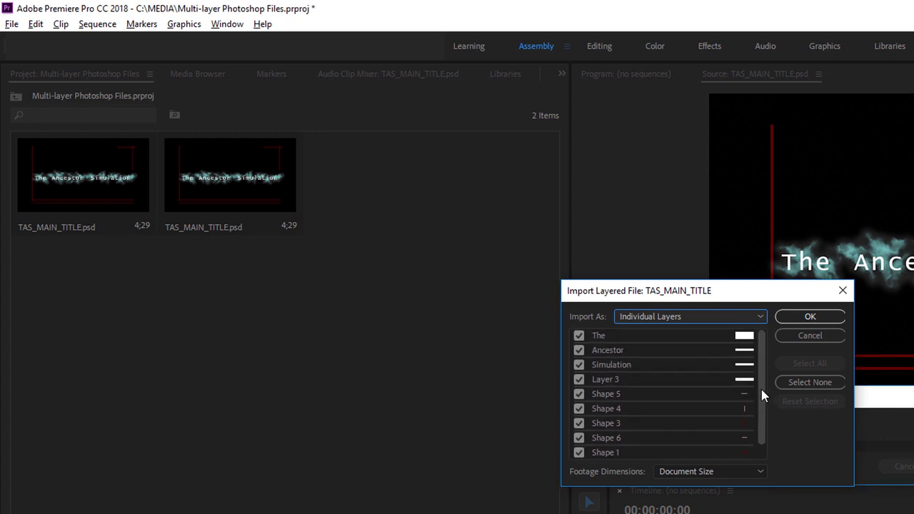
left_click_drag(761, 390, 758, 434)
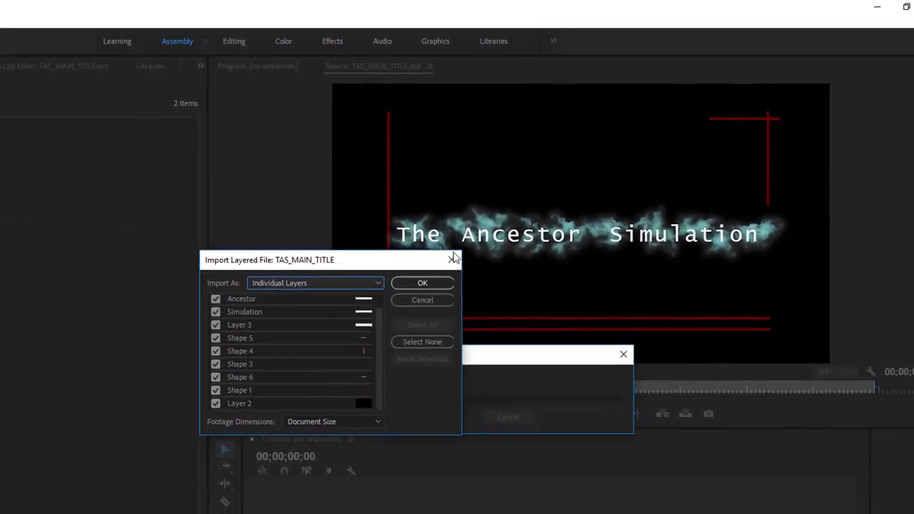
left_click_drag(426, 260, 369, 322)
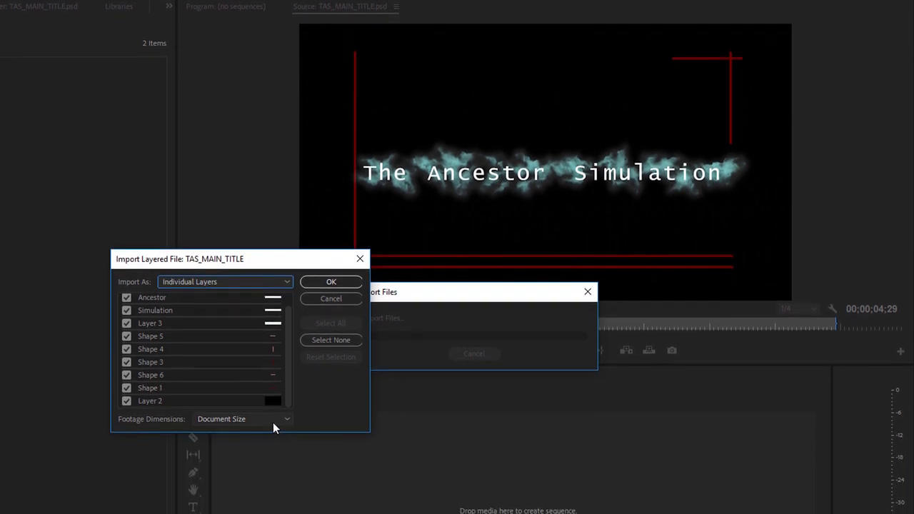
Try the Layer Size footage dimensions, return to Document Size, and import the individual layers.
left_click(274, 423)
left_click(262, 448)
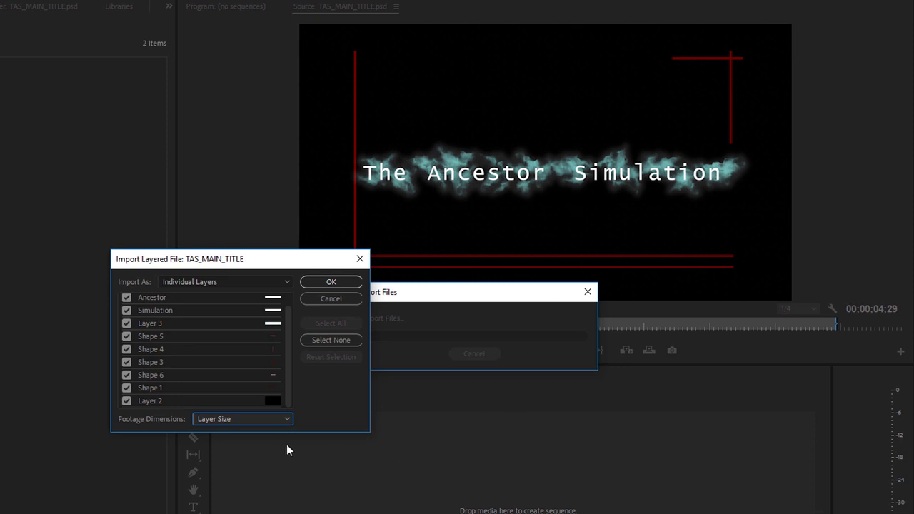
left_click(266, 420)
left_click(263, 432)
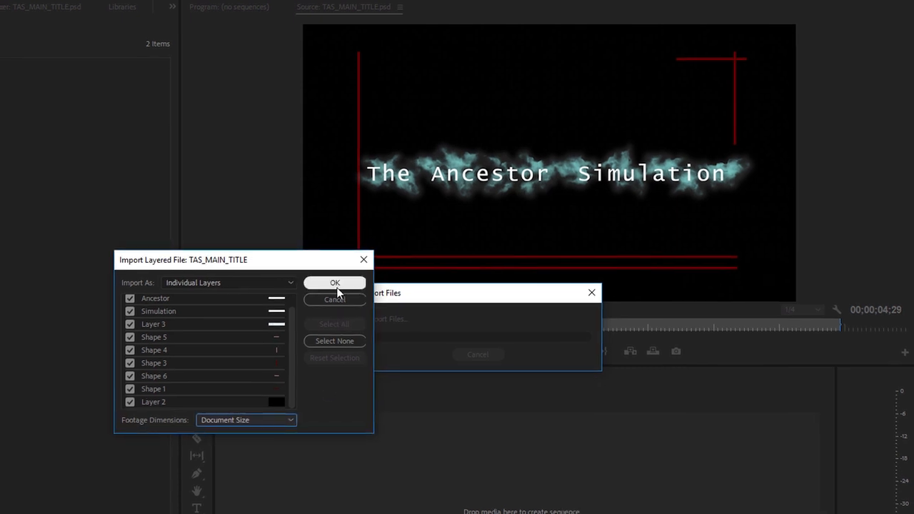
left_click(335, 285)
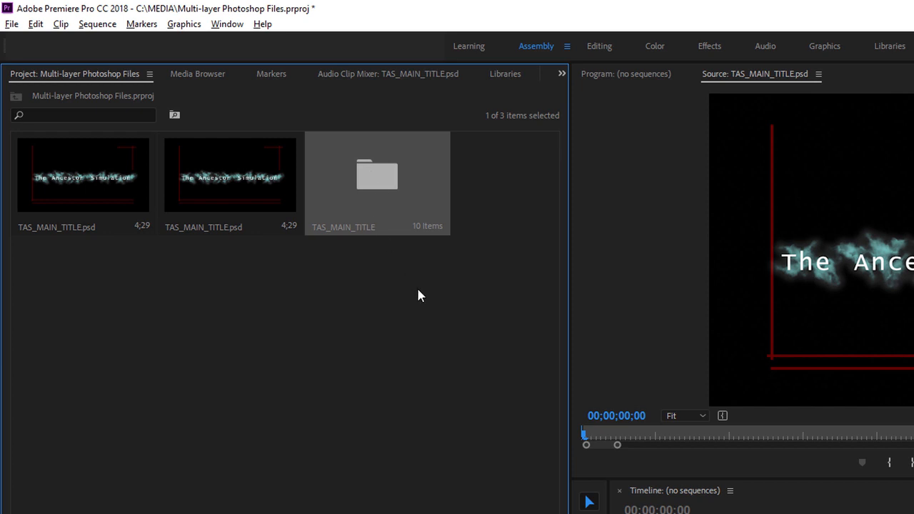
Open the TAS_MAIN_TITLE bin, examine its separate layer clips, and view the Shape 3 clip in the Source monitor.
double_click(386, 183)
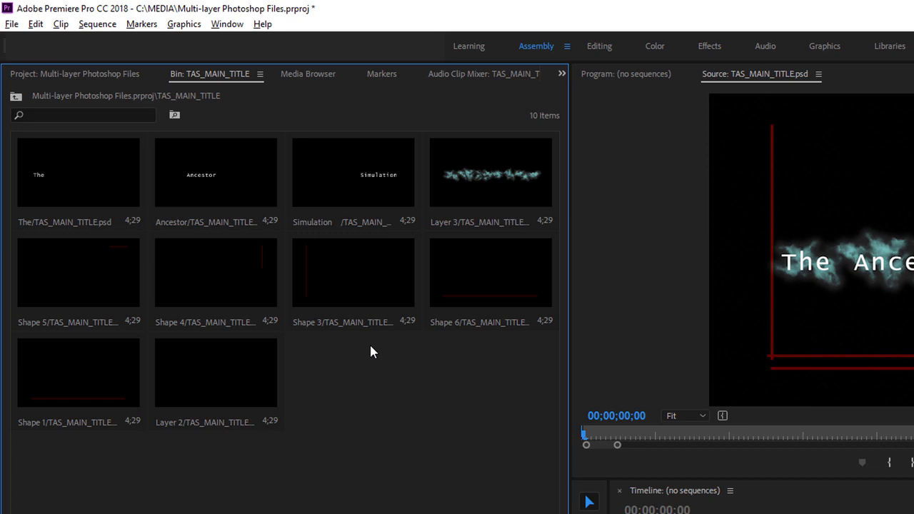
left_click(373, 273)
left_click(368, 183)
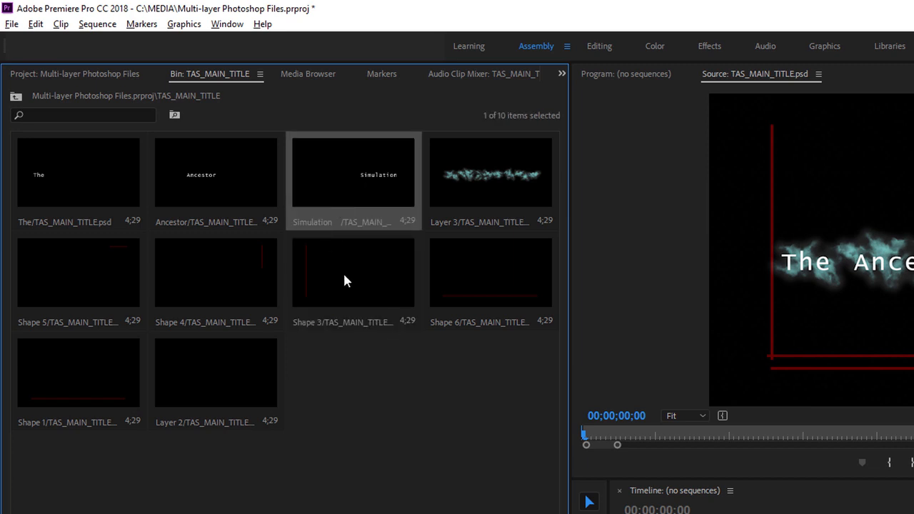
left_click(351, 275)
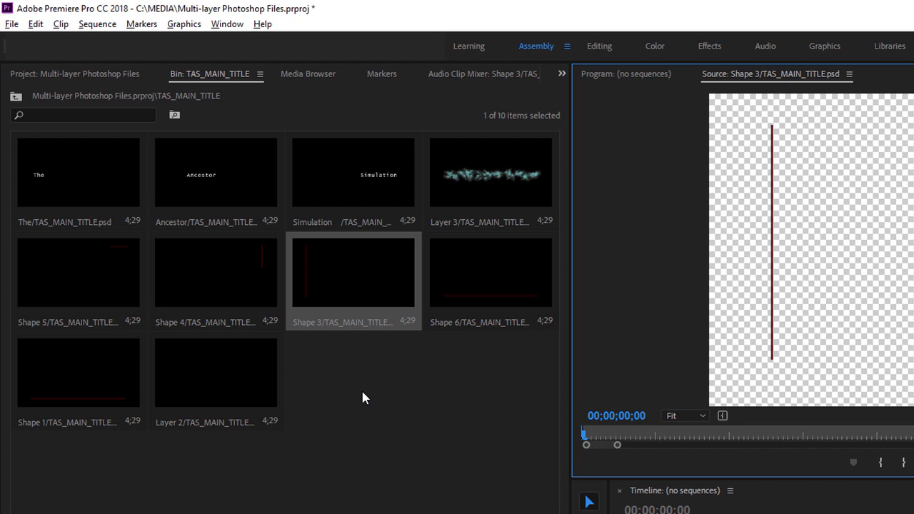
left_click(256, 285)
left_click(85, 288)
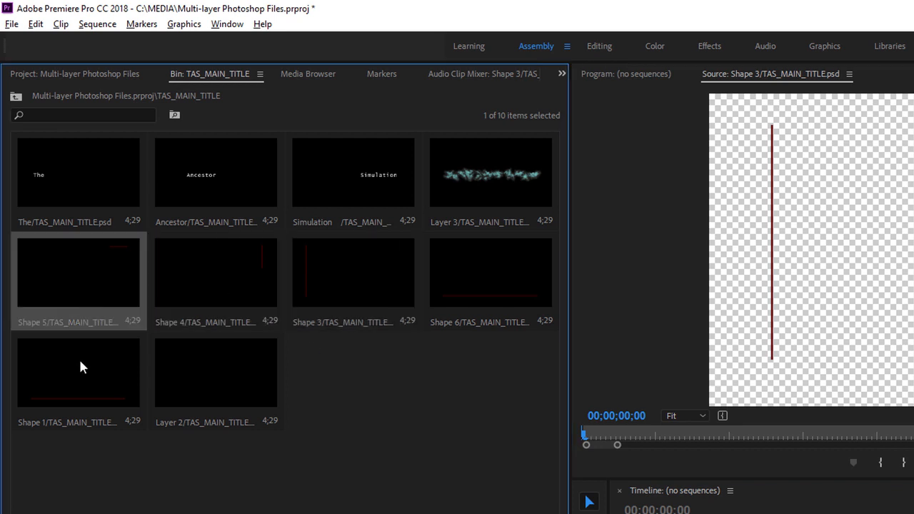
left_click(80, 367)
left_click(206, 374)
left_click(376, 394)
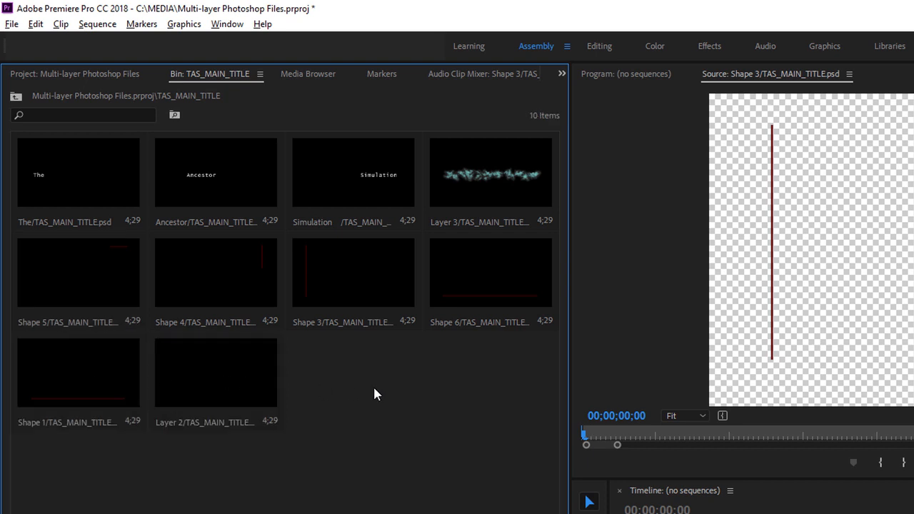
Return to the project's top level and import TAS_MAIN_TITLE.psd as a Sequence with Document Size footage dimensions and all layers included.
left_click(24, 74)
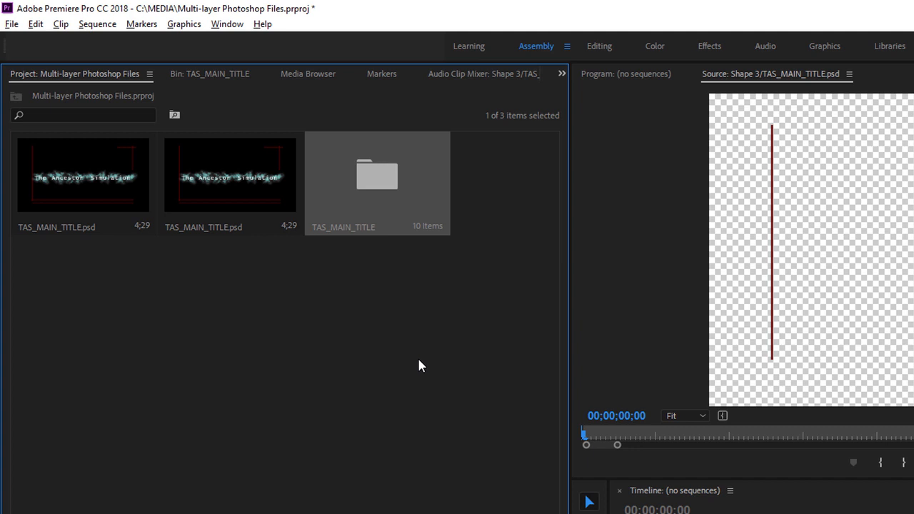
right_click(380, 339)
left_click(410, 440)
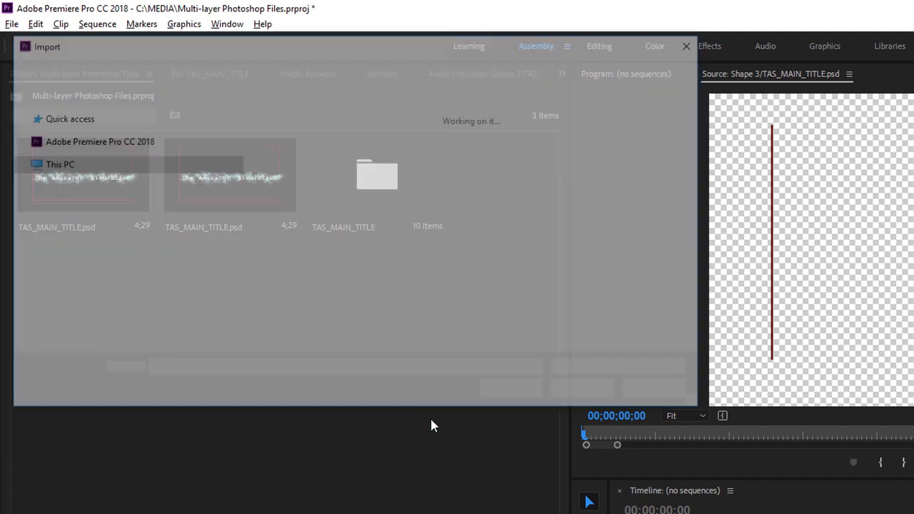
double_click(378, 146)
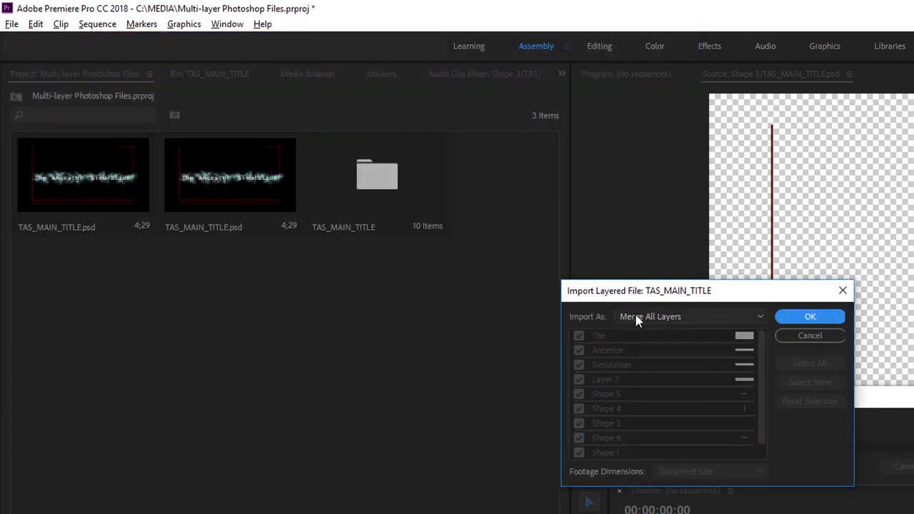
left_click(635, 318)
left_click(685, 382)
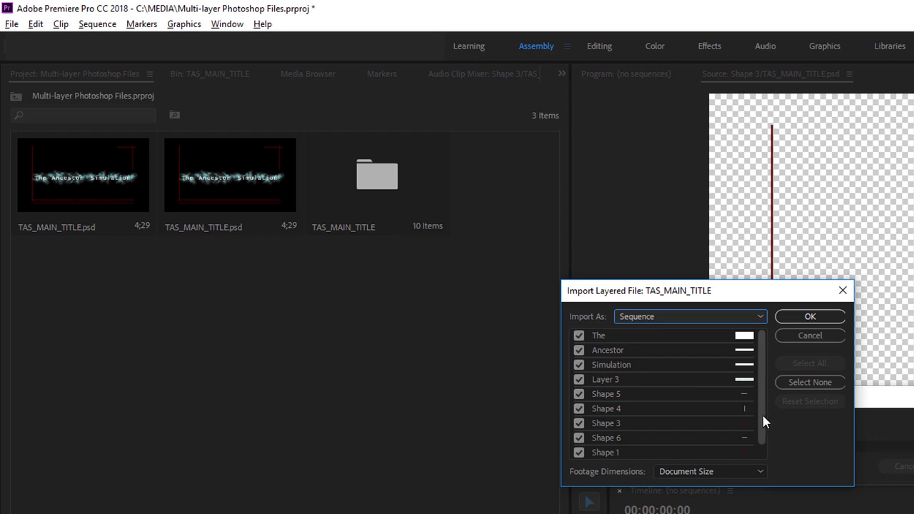
mouse_move(765, 413)
left_mouse_down()
mouse_move(764, 441)
mouse_move(763, 408)
left_mouse_up()
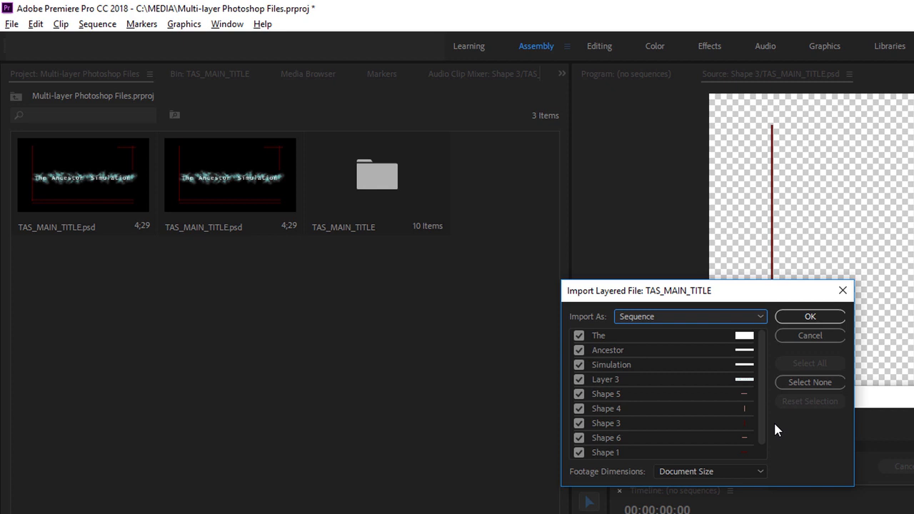
left_click(809, 317)
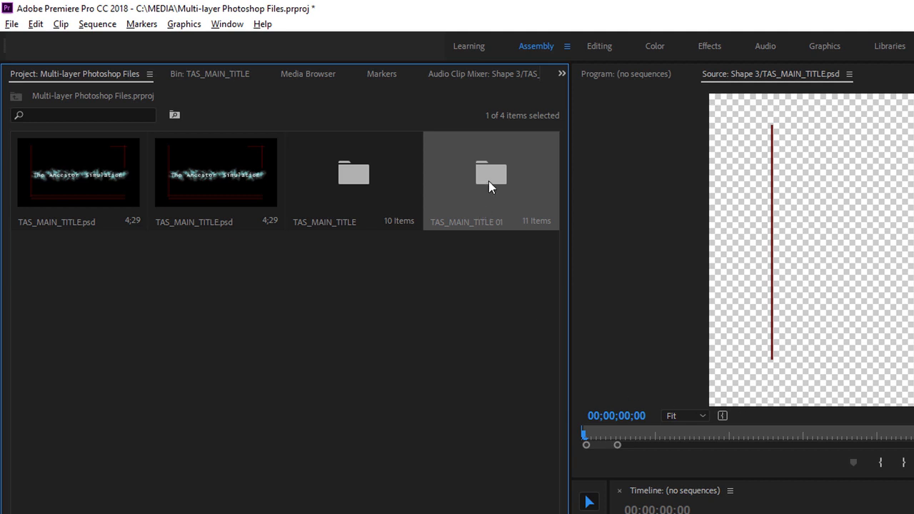
Open the TAS_MAIN_TITLE sequence from the TAS_MAIN_TITLE 01 bin, and enlarge the timeline area to show all ten video tracks.
double_click(489, 180)
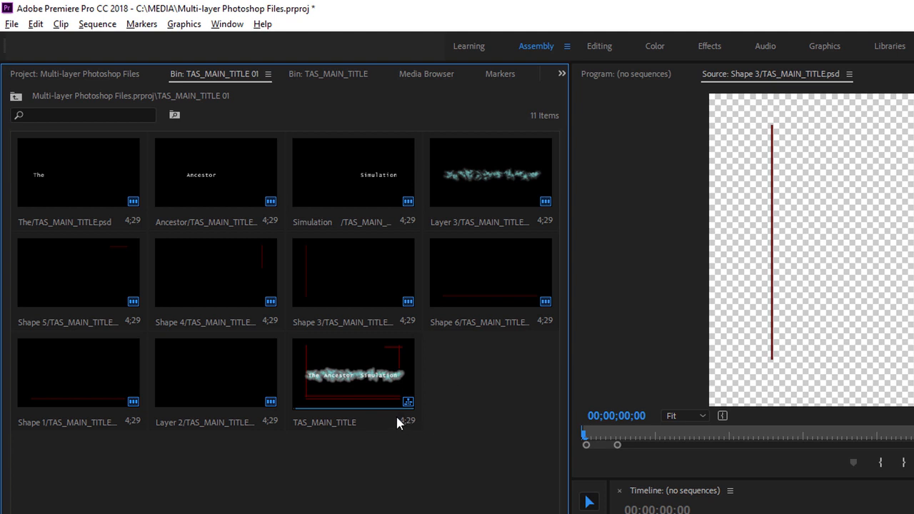
mouse_move(402, 412)
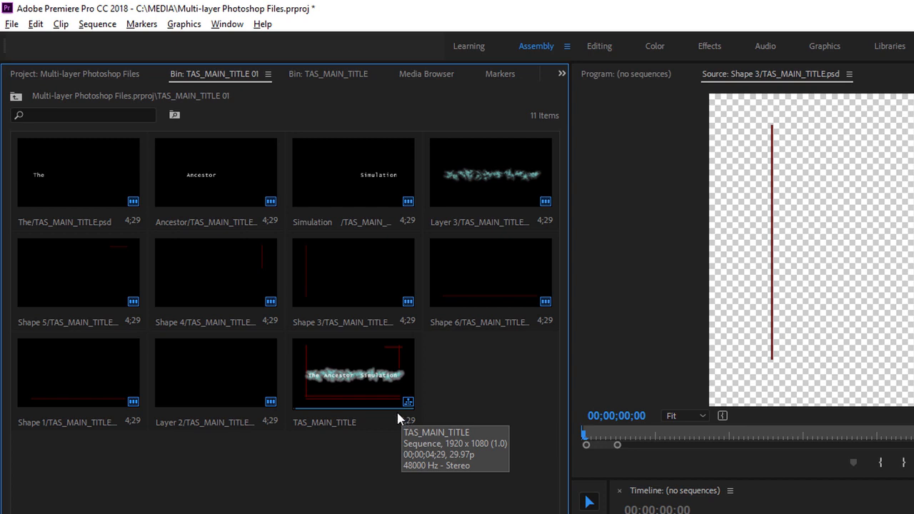
double_click(372, 366)
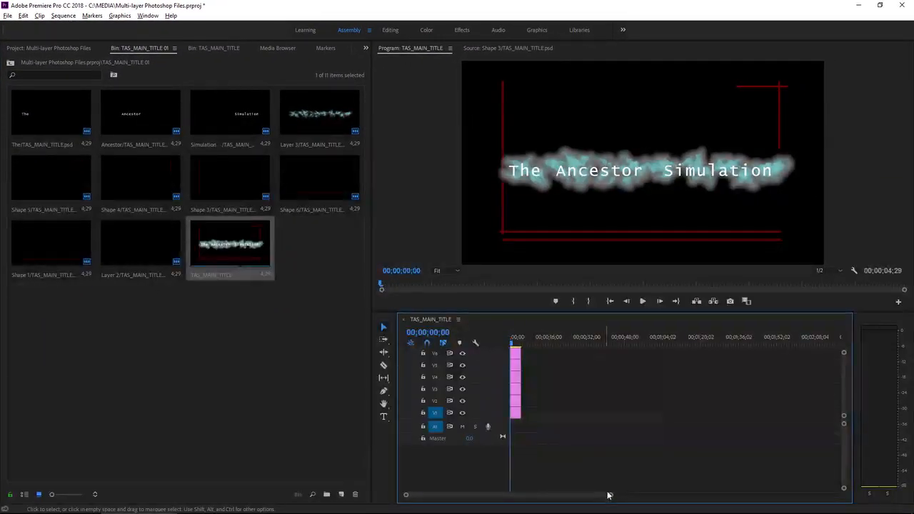
left_click_drag(610, 496, 563, 495)
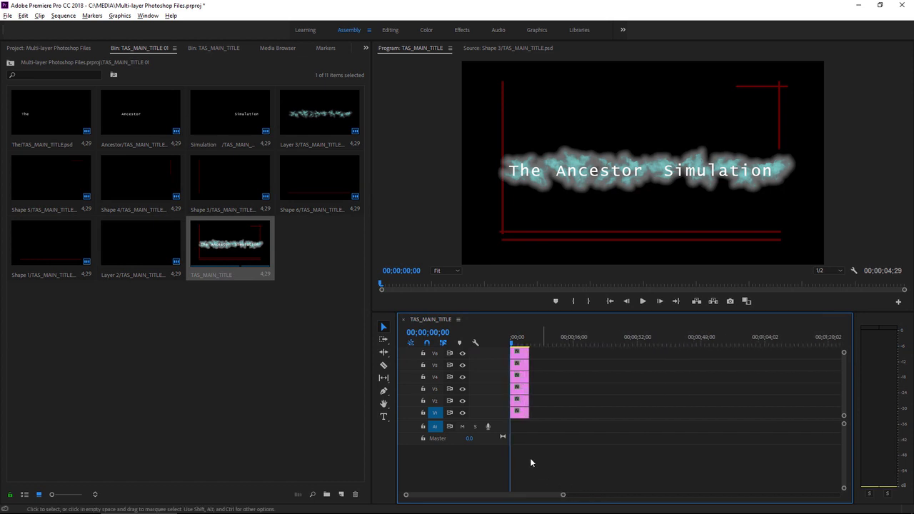
left_click_drag(500, 419, 500, 465)
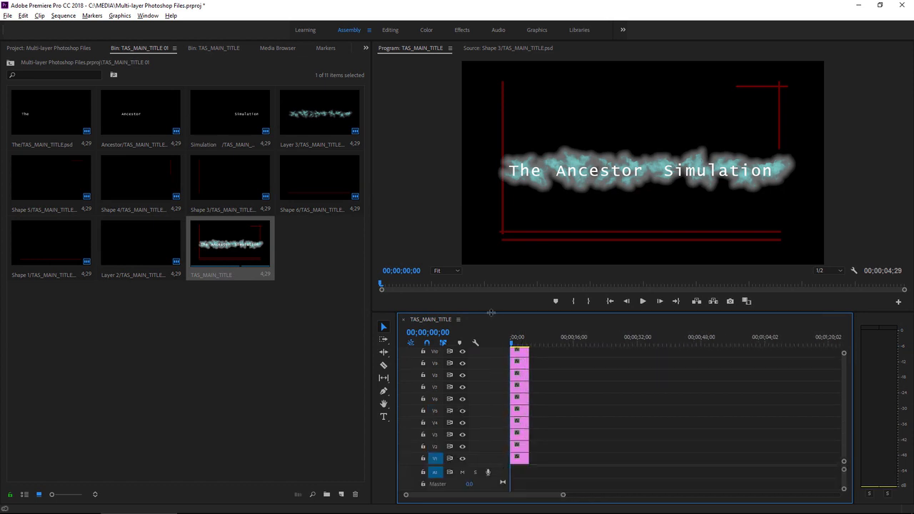
left_click_drag(492, 312, 486, 279)
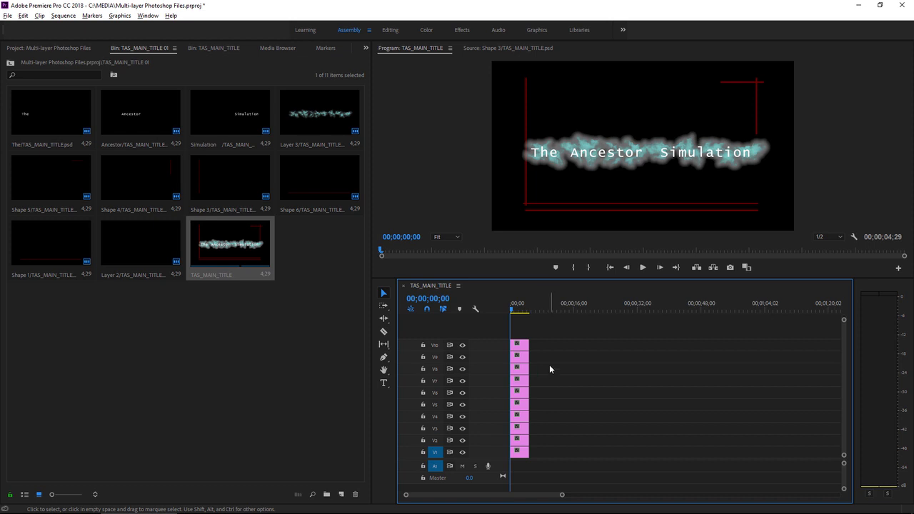
Check the Still Image Default Duration in the Timeline preferences, and leave without changing it.
left_click(23, 16)
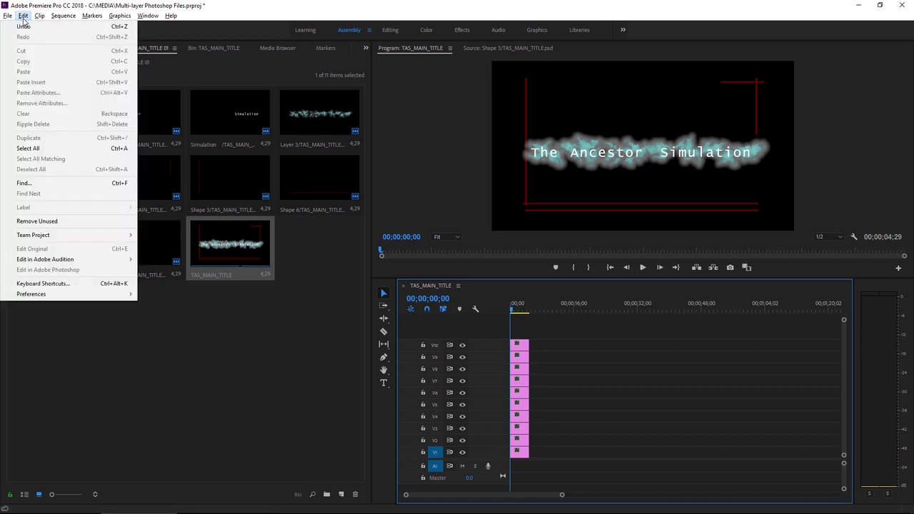
mouse_move(100, 295)
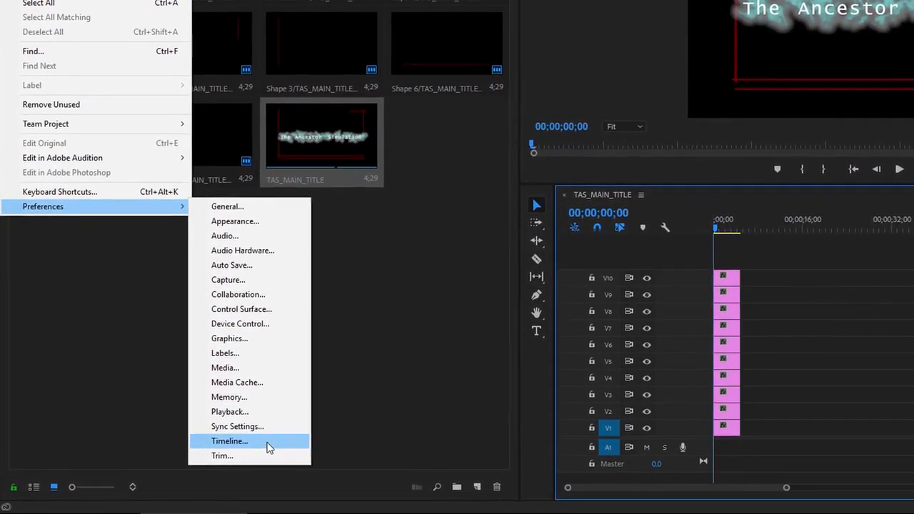
left_click(243, 447)
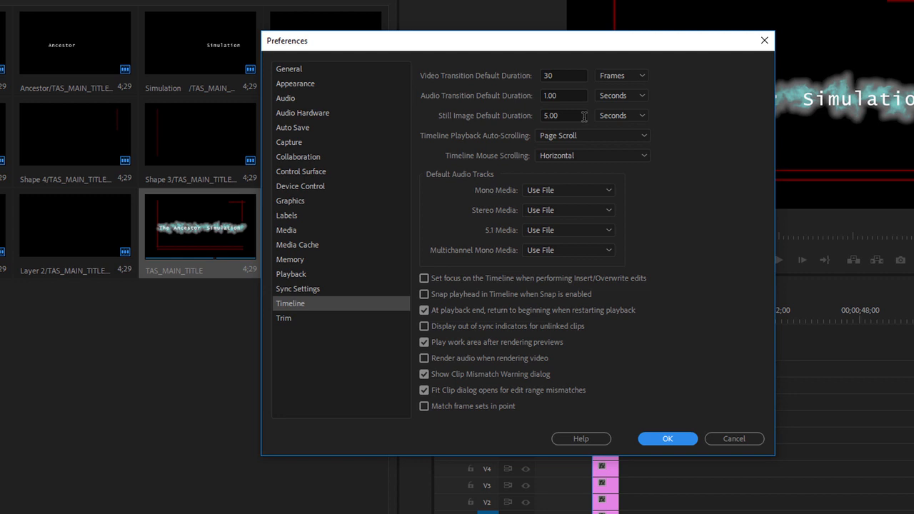
left_click_drag(584, 116, 504, 107)
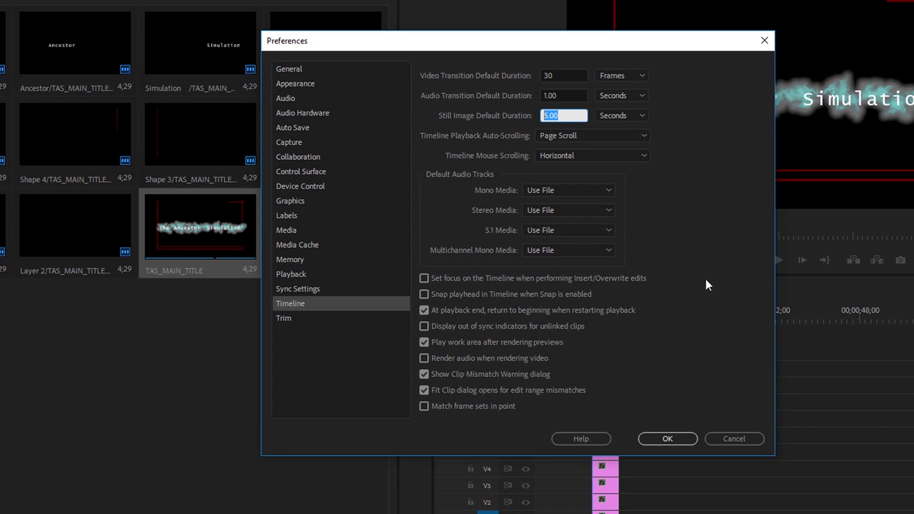
left_click(734, 438)
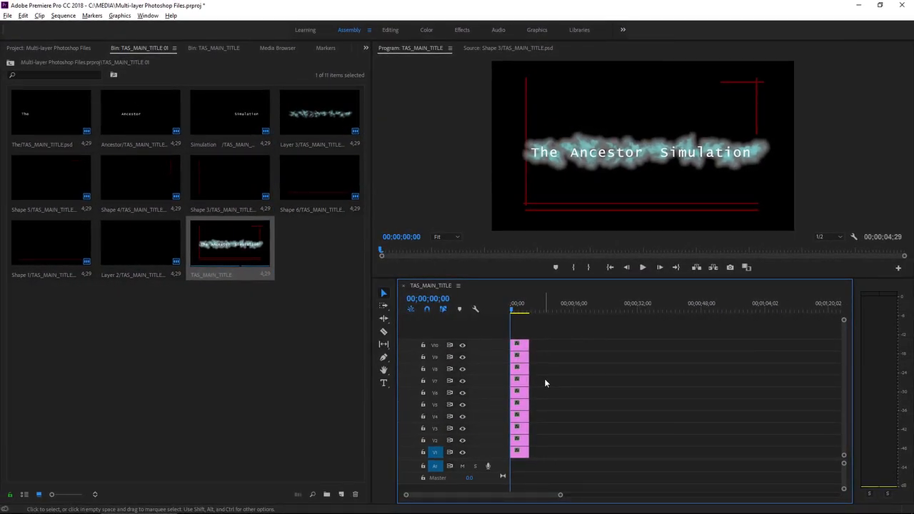
Extend the end of the title clip "The" on track V10 to about 21 seconds.
left_click_drag(537, 344, 592, 345)
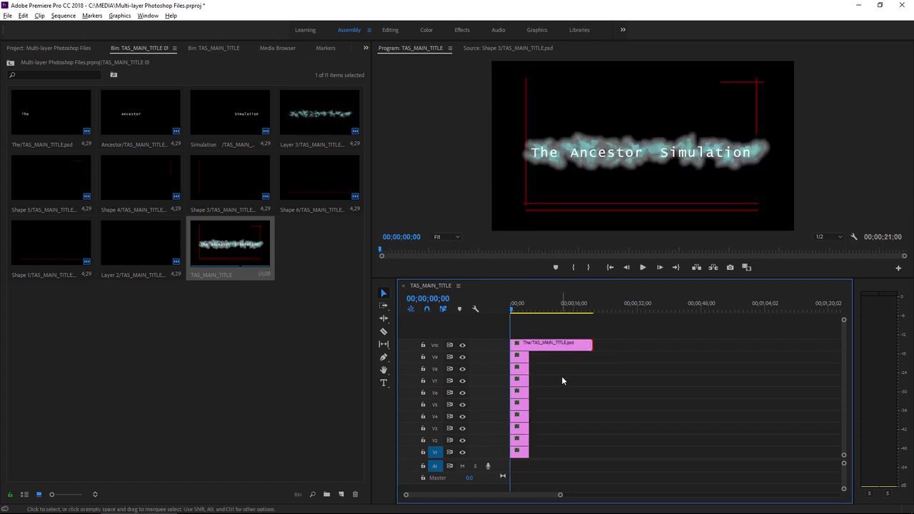